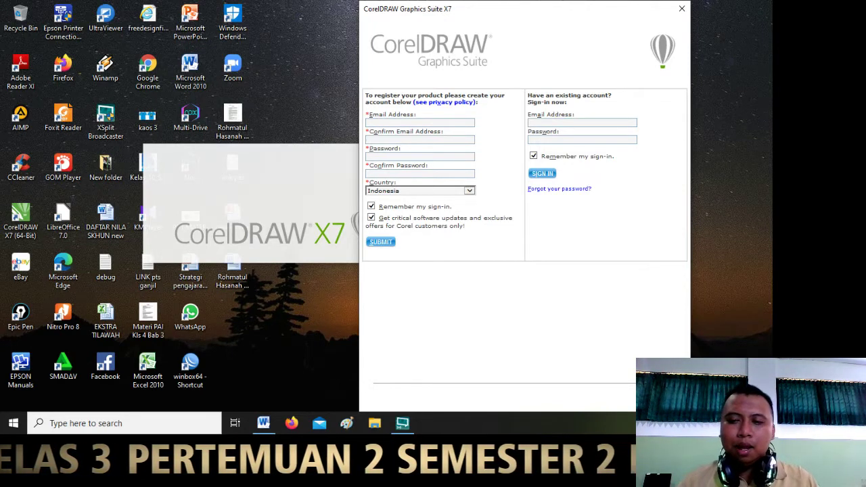
Dismiss the CorelDRAW registration window and confirm the cancellation so the program can load.
left_click(682, 12)
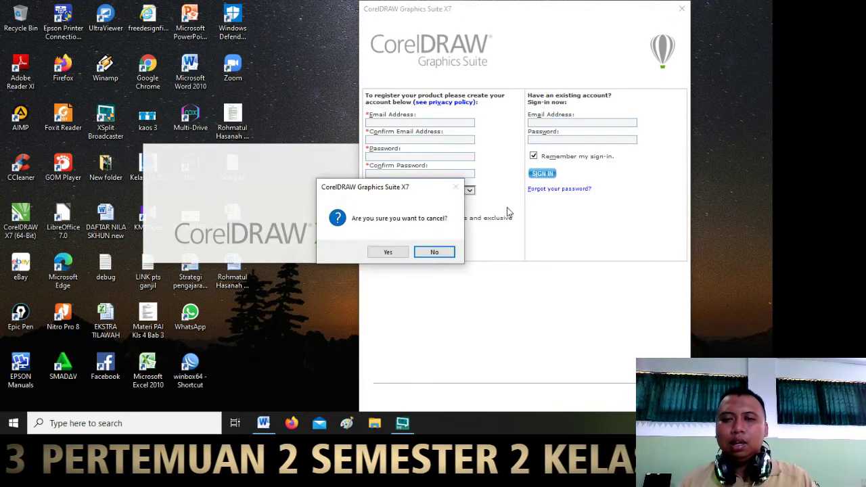
left_click(389, 252)
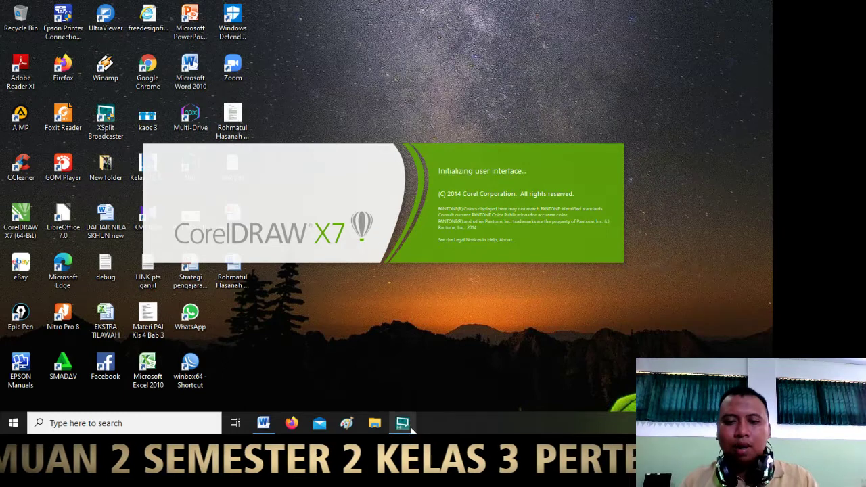
mouse_move(412, 423)
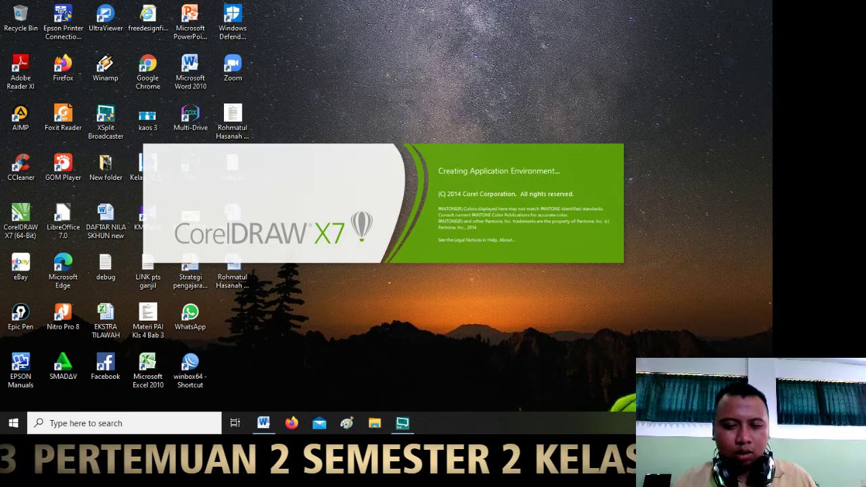
Switch to the Word notes and write "Mengembalikan ukuran jendela program corel draw" after the arrow of the Restore item.
key("alt+Tab")
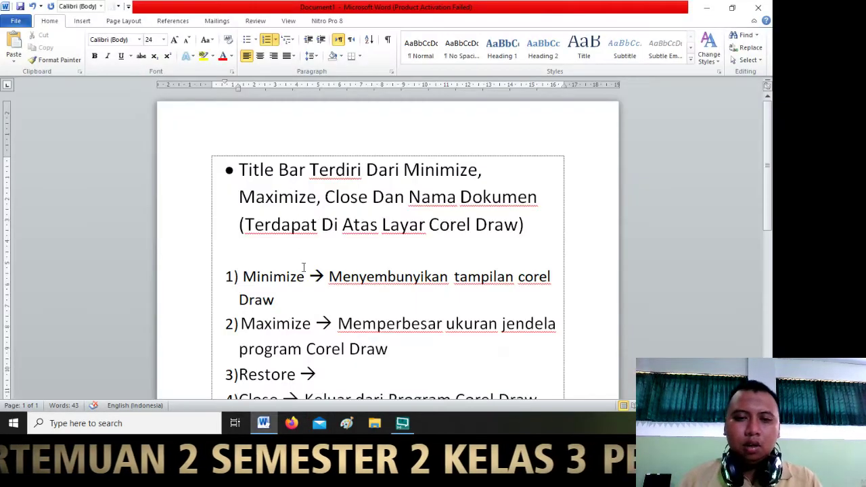
left_click(327, 374)
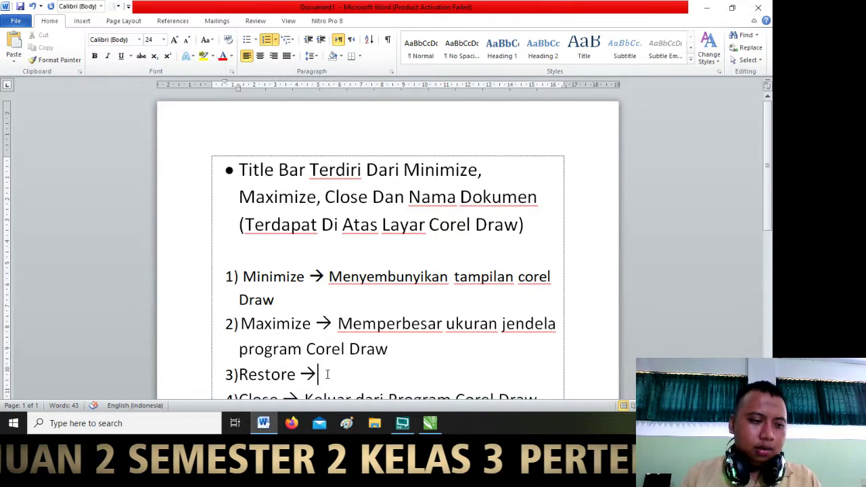
type("M")
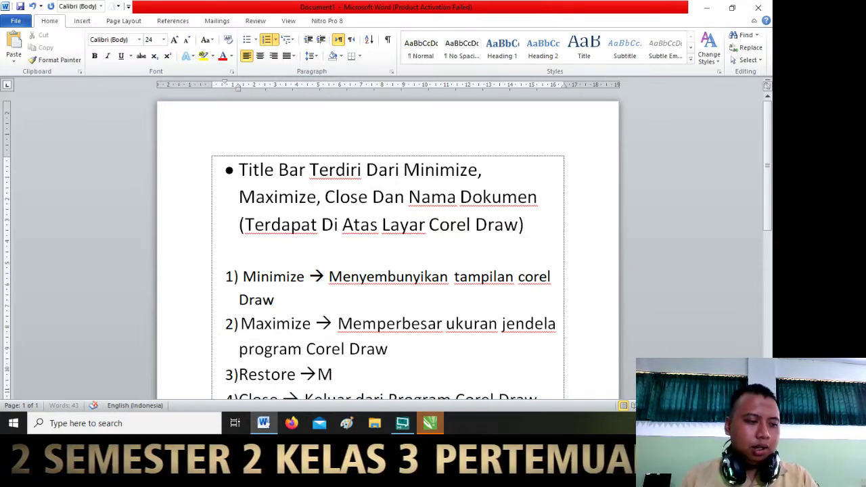
type("engem")
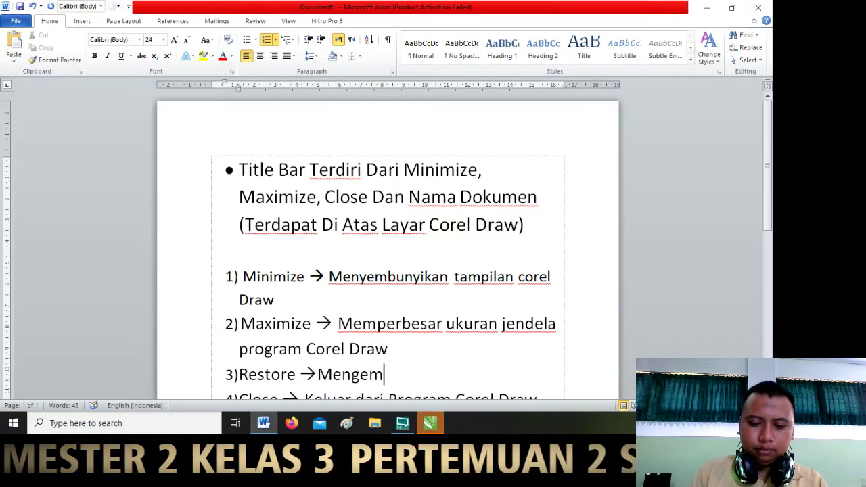
type("balikan ")
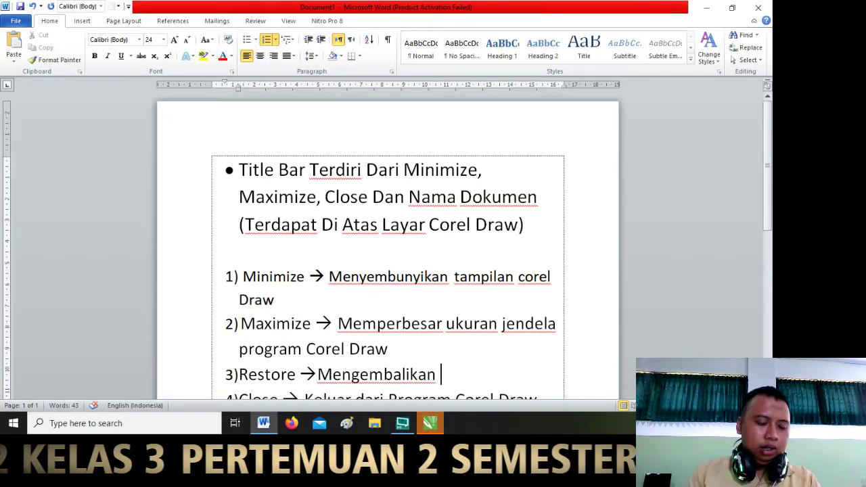
type("ukuran jr")
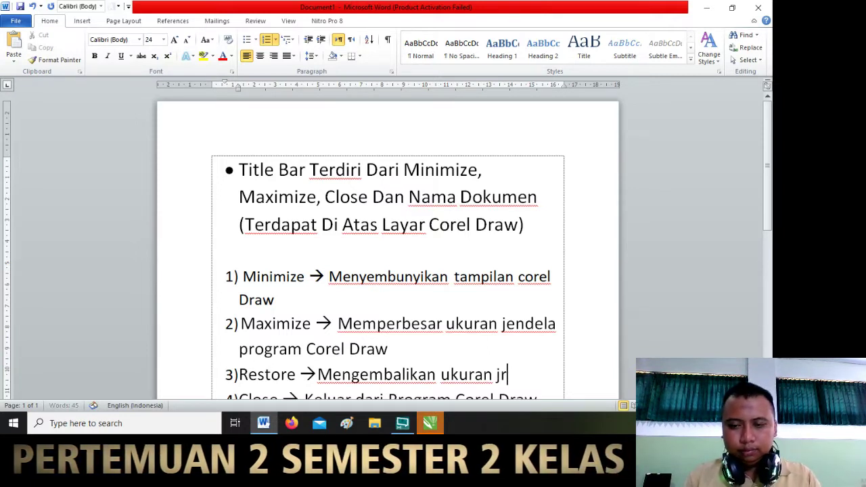
key("BackSpace")
type("endela ")
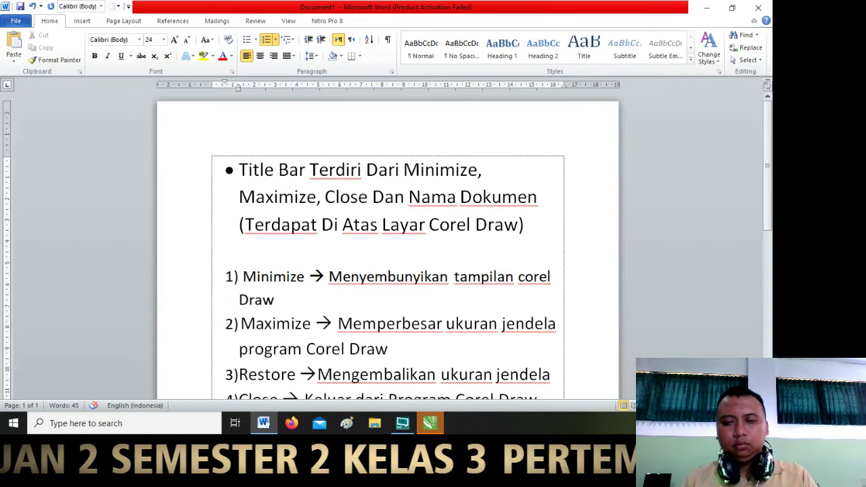
type("pro")
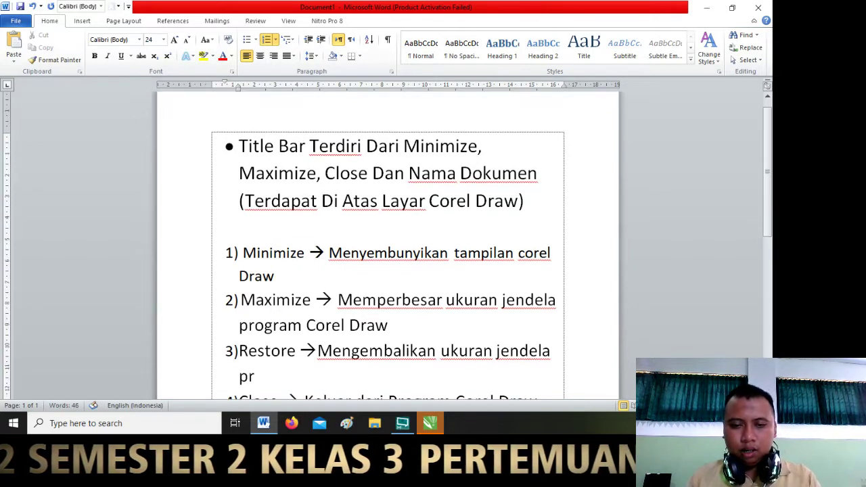
type("gram corel draw")
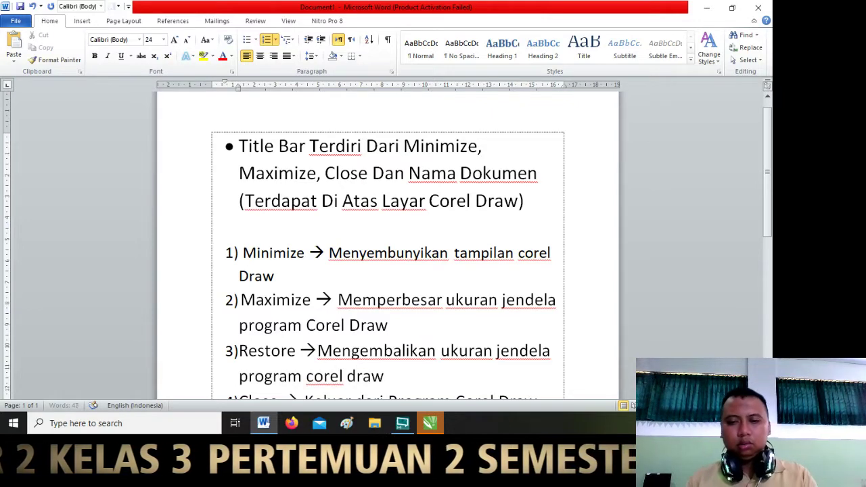
Switch to CorelDRAW and create a new A4 document named Untitled-1 with the default CMYK, 300 dpi settings.
left_click(429, 423)
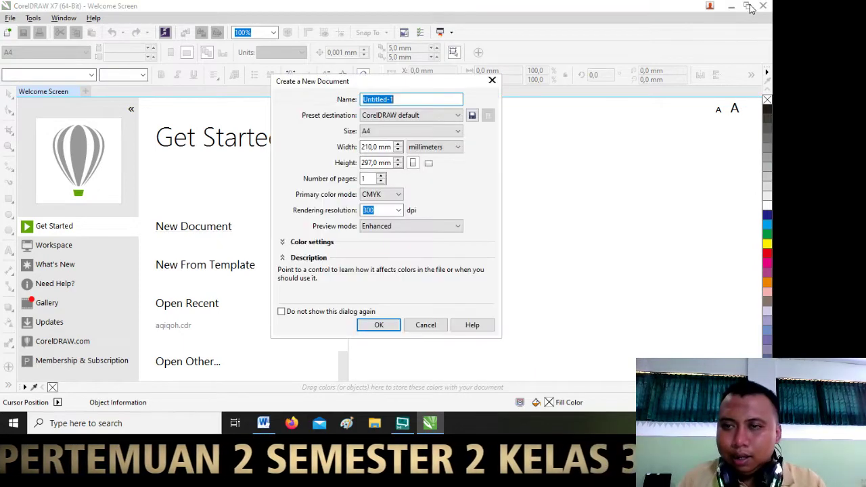
left_click(378, 326)
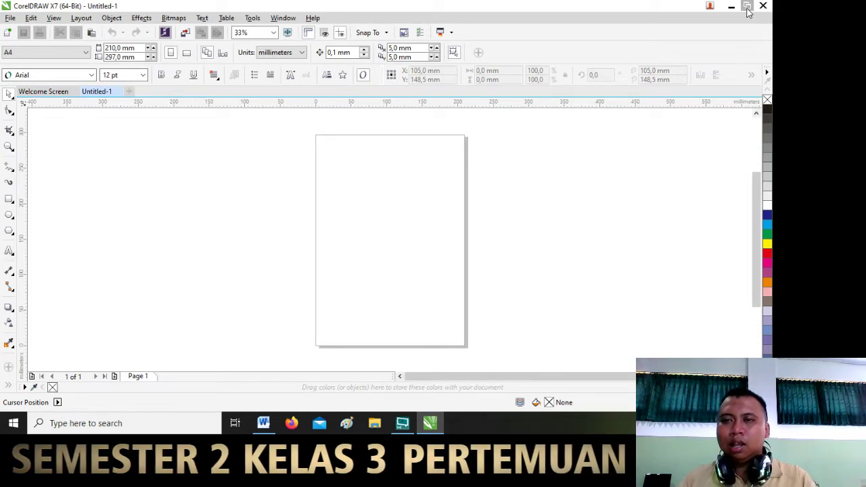
Demonstrate Restore and Maximize on the CorelDRAW window by shrinking it and enlarging it again, ending with it maximized.
left_click(747, 6)
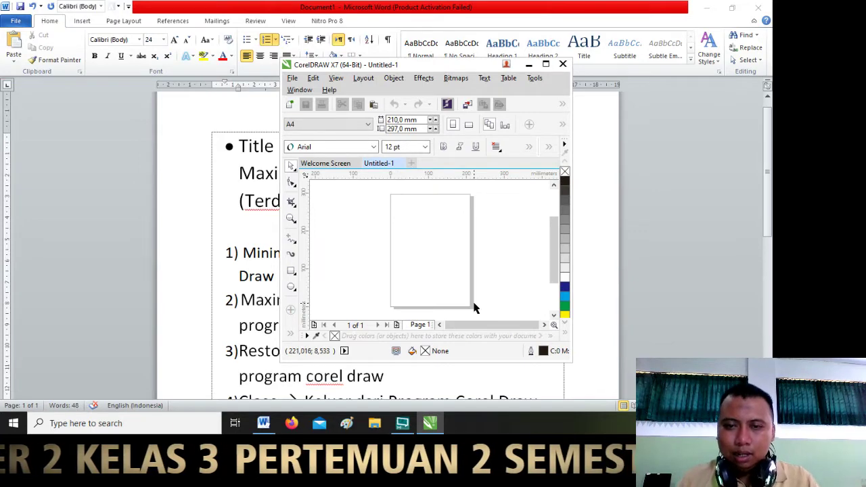
left_click(546, 66)
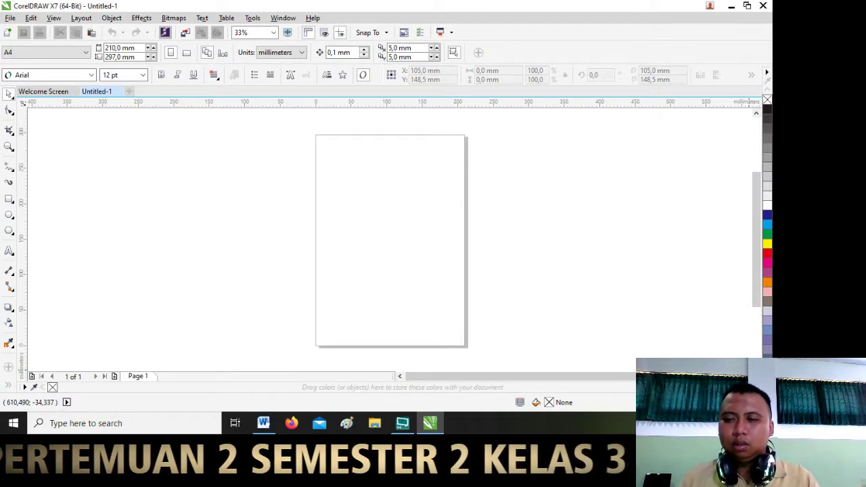
left_click(748, 7)
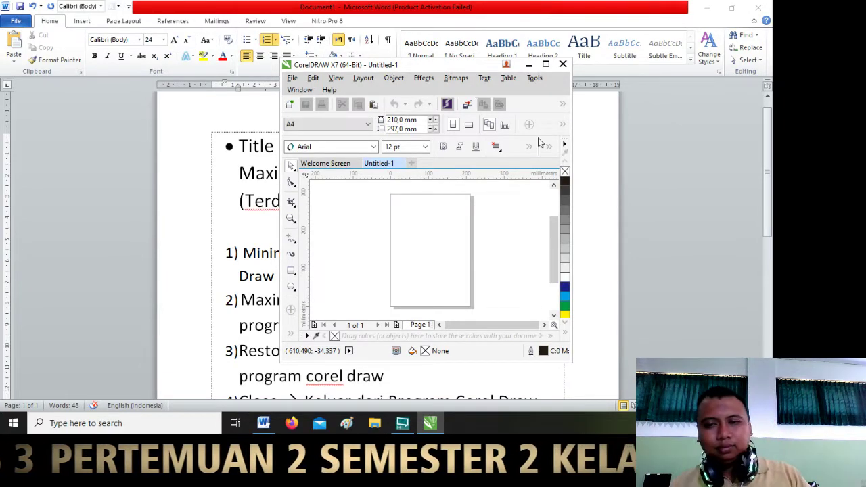
left_click(736, 204)
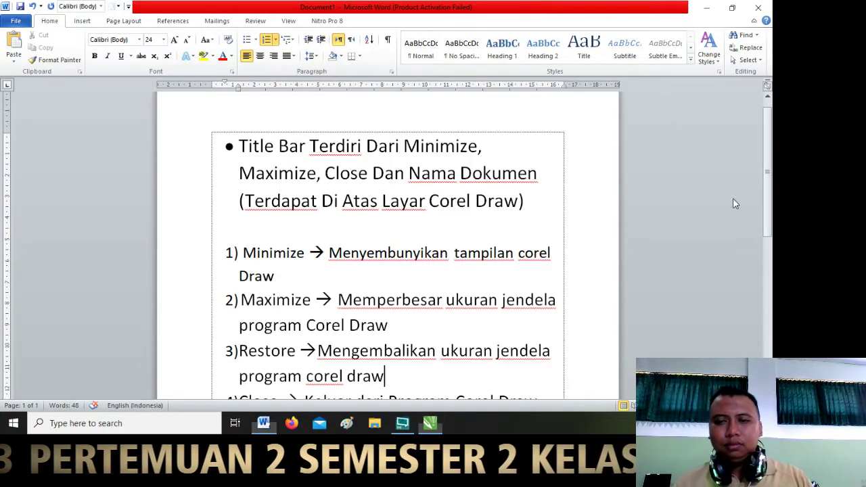
left_click(423, 428)
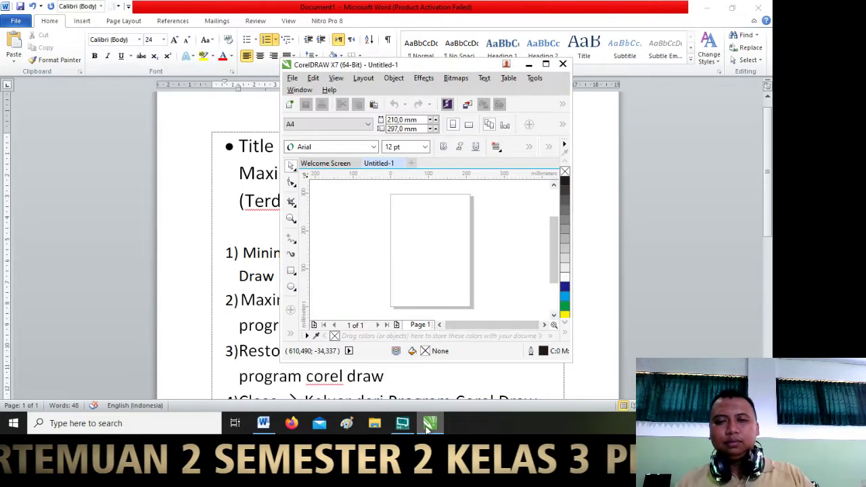
left_click(546, 65)
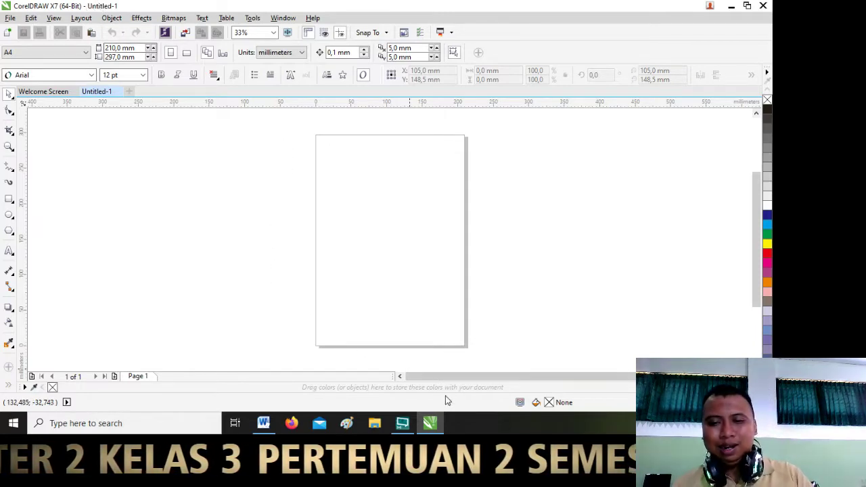
Return to the Word notes and start a bullet on the empty line below the Close item.
left_click(441, 422)
scroll(230, 345, "down", 3)
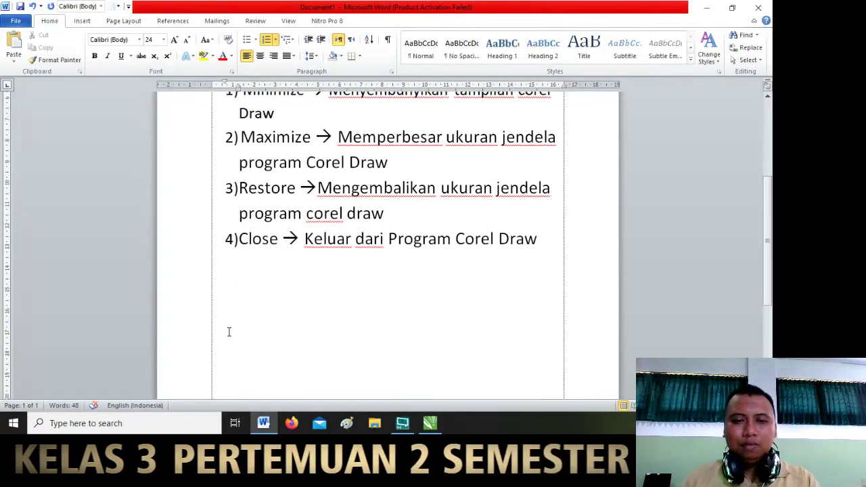
left_click(219, 300)
scroll(219, 296, "up", 3)
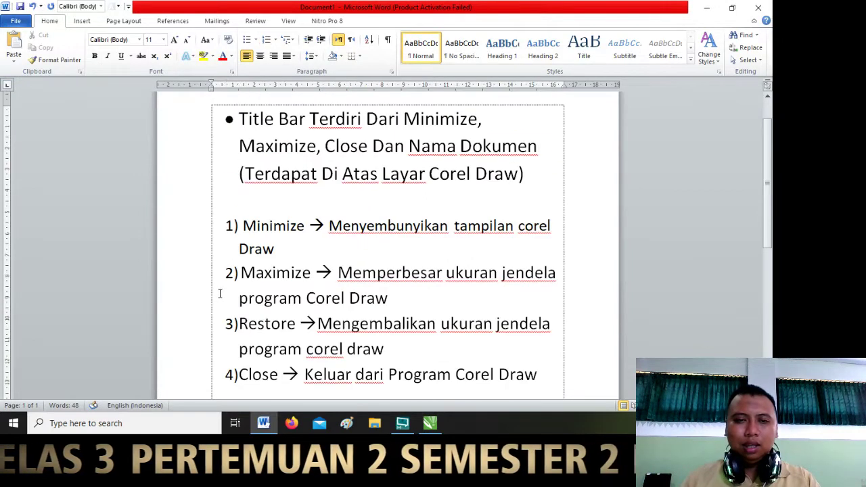
left_click(247, 39)
key("alt+n")
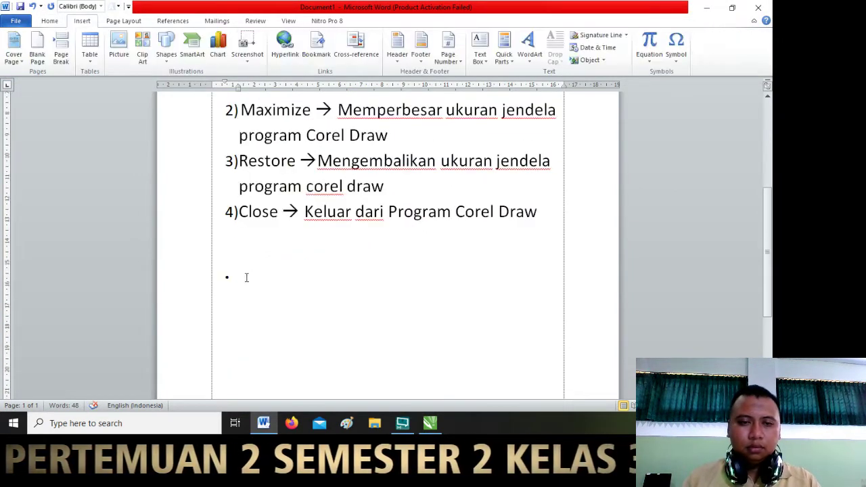
Try to copy the Title Bar bullet's formatting onto the new bullet with Format Painter, and remove the new bullet.
scroll(247, 278, "up", 5)
left_click(229, 170)
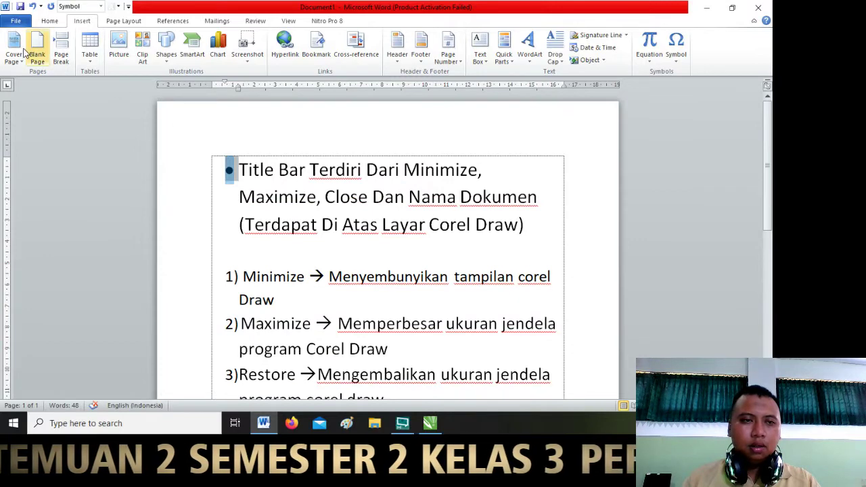
left_click(49, 20)
left_click(56, 62)
scroll(233, 262, "down", 5)
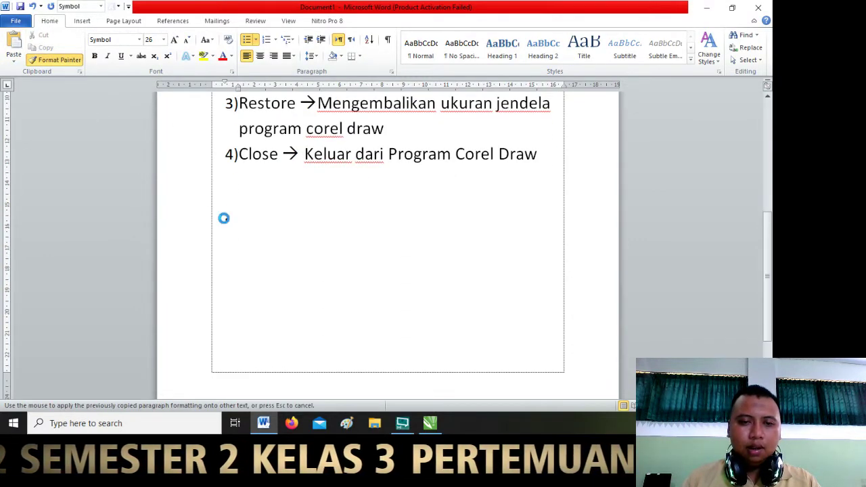
left_click(223, 218)
key("BackSpace")
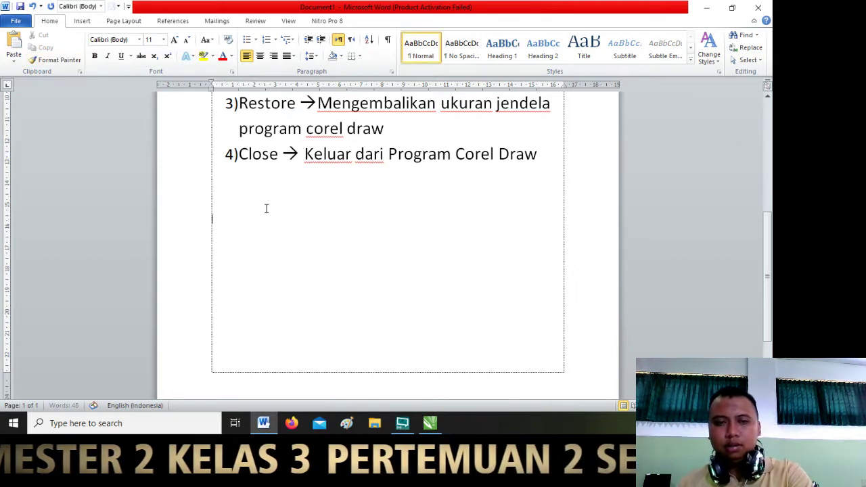
Add a bulleted item reading "Menubar" below the numbered list.
left_click(255, 41)
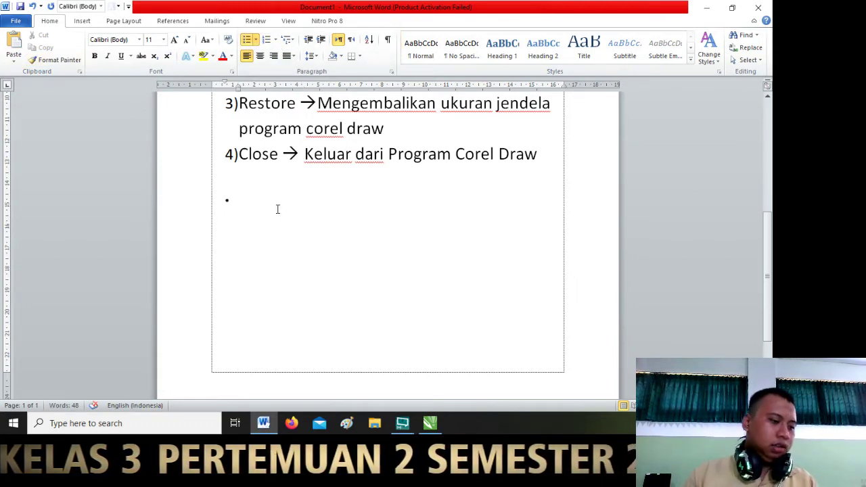
type("Menuba")
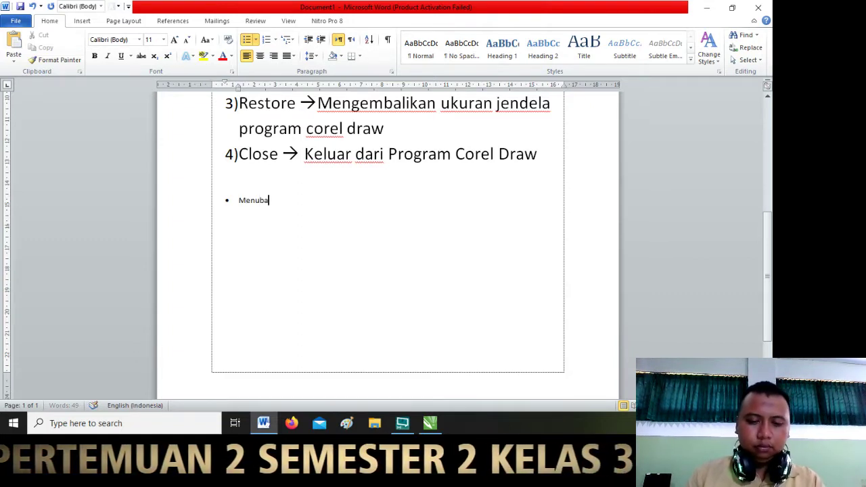
type("r")
Set the Menubar item's font size to 24 and delete the blank line above it.
left_click_drag(325, 215, 212, 183)
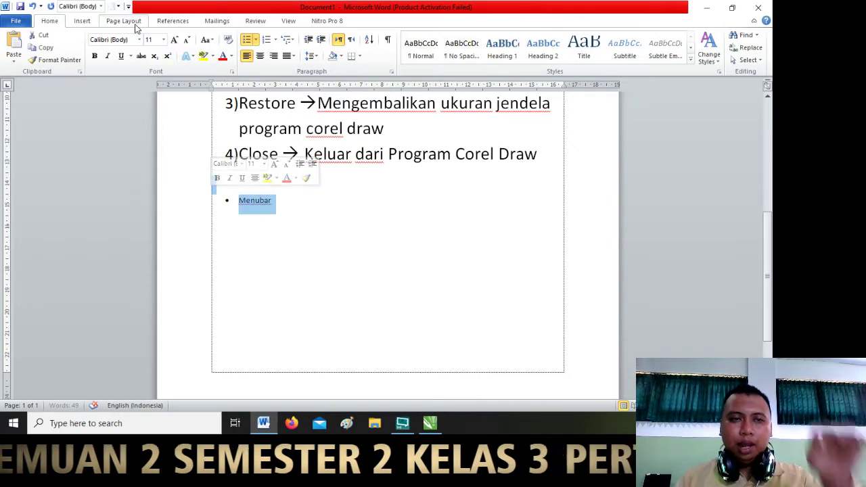
left_click(163, 39)
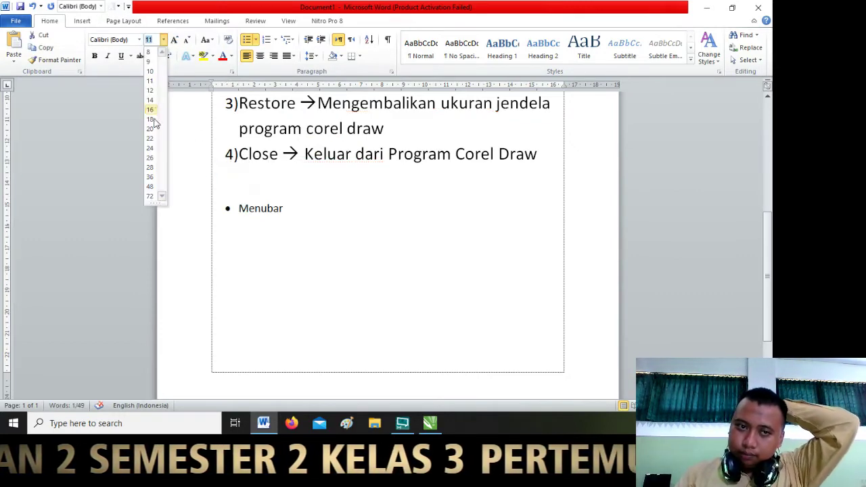
left_click(151, 148)
left_click(267, 185)
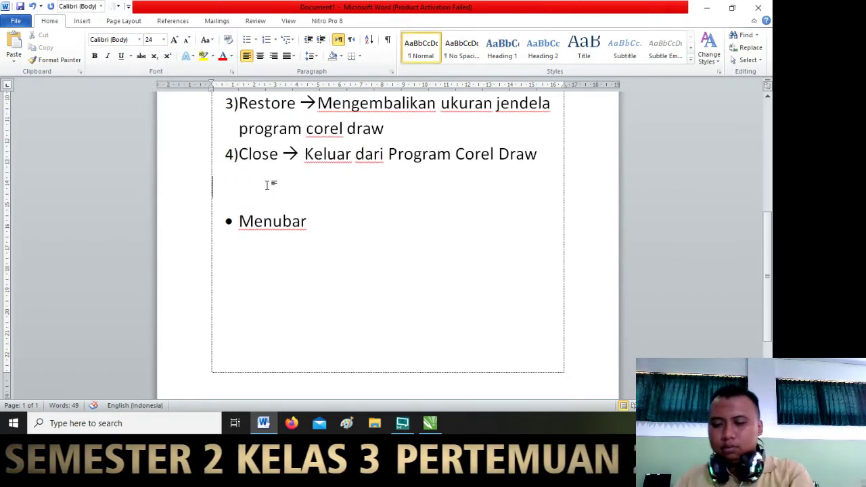
key("BackSpace")
left_click(354, 183)
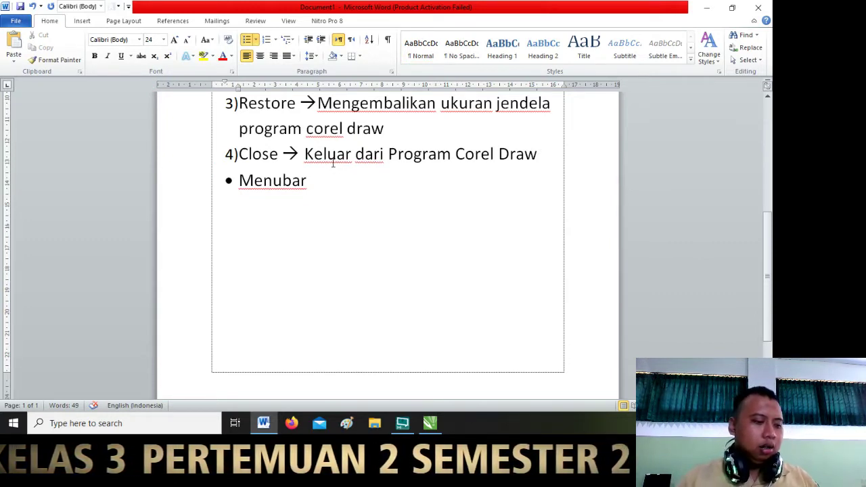
Switch to CorelDRAW to examine its menu bar, and return to the Word notes.
left_click(705, 8)
left_click(430, 423)
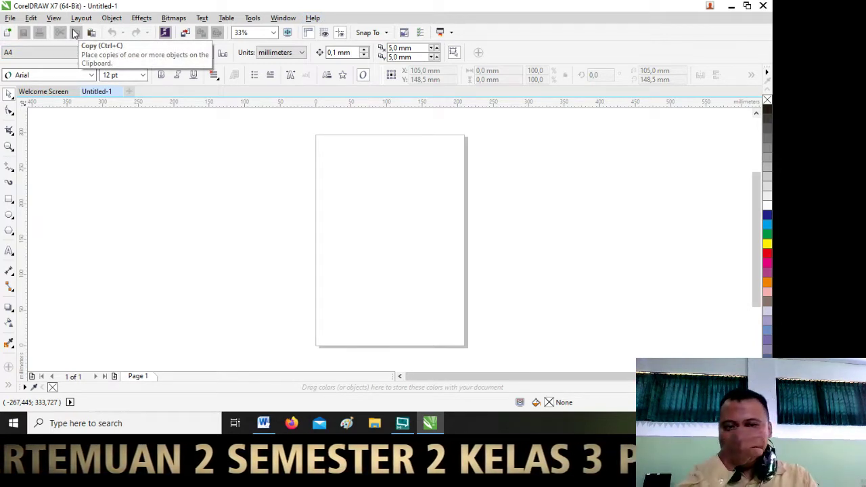
left_click(430, 423)
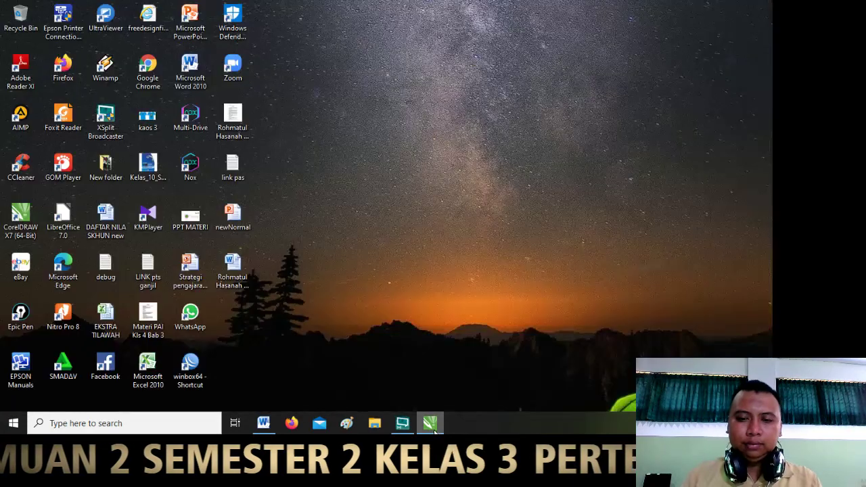
left_click(264, 423)
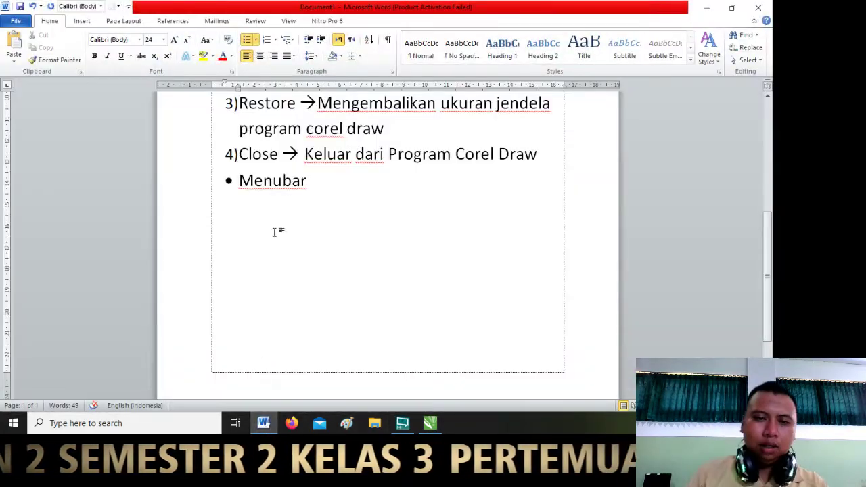
Complete the Menubar bullet with the definition "adalah perintah yang berbentuk tulisan".
scroll(313, 228, "up", 2)
scroll(345, 276, "down", 5)
type("adalah p")
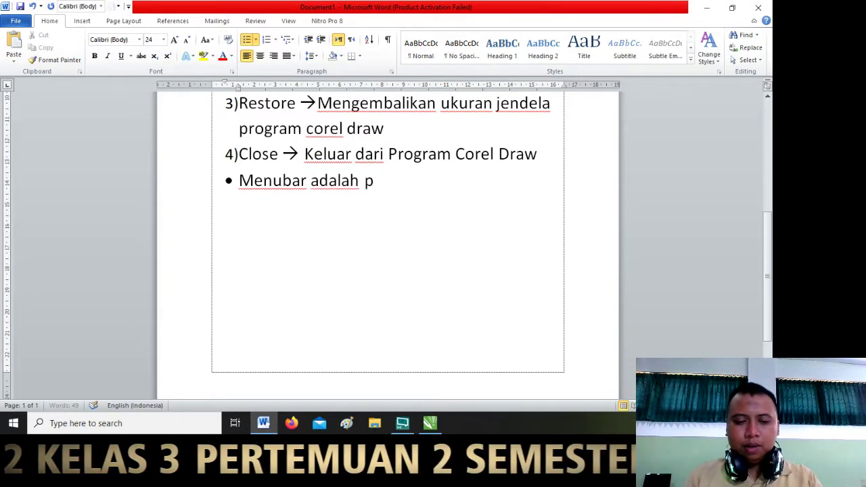
type("erintah yang ber")
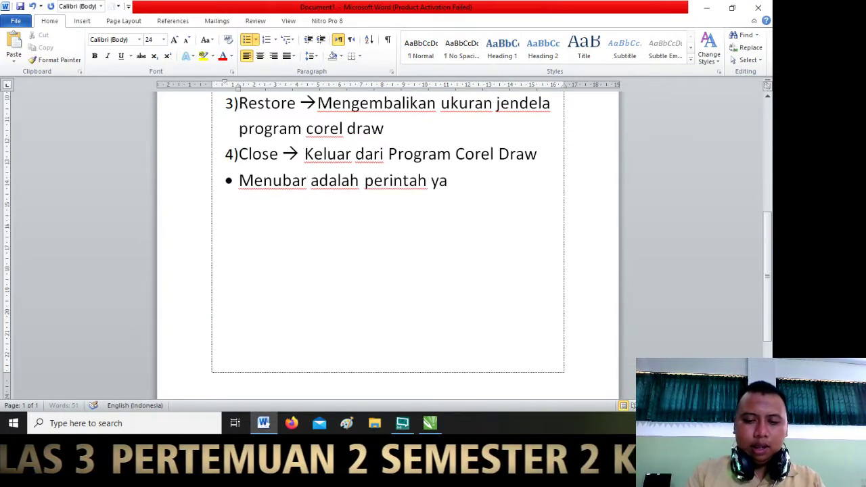
type("en")
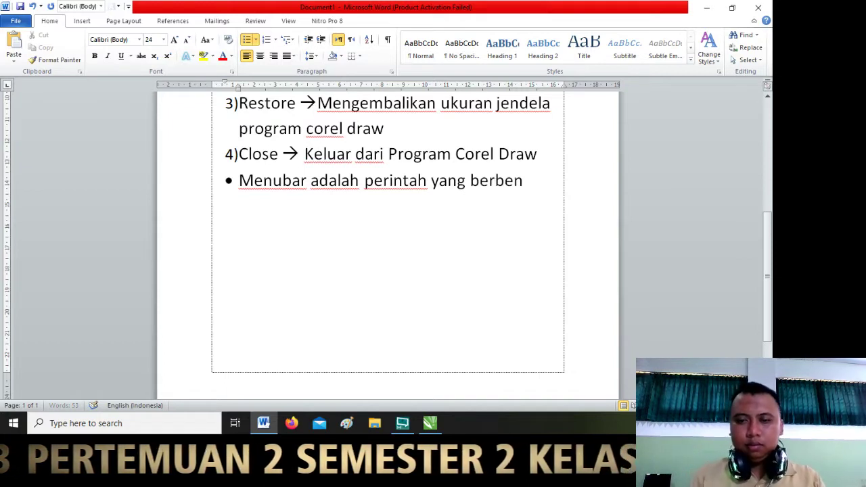
type("tuk tulisan")
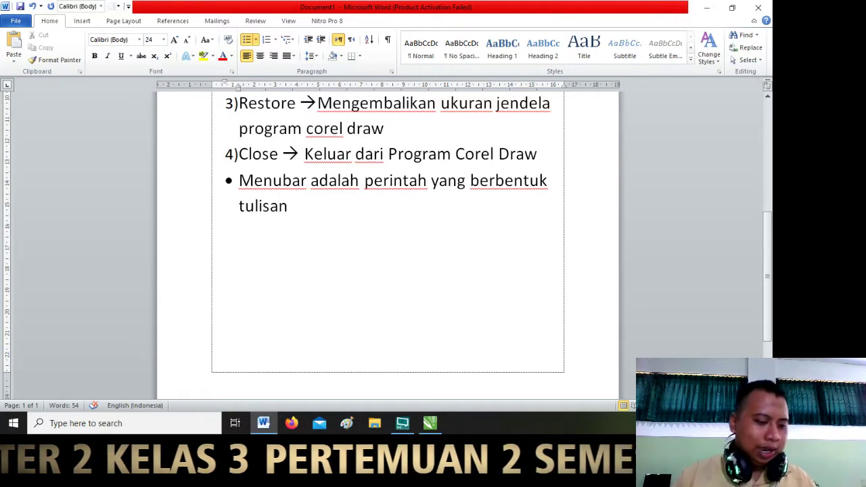
Add an indented numbered item reading "Menu file" at font size 24 below the Menubar definition.
double_click(278, 232)
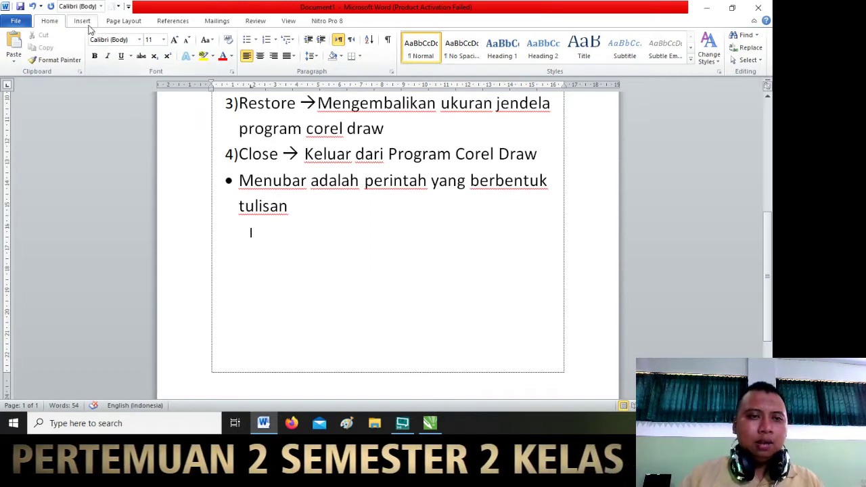
left_click(267, 40)
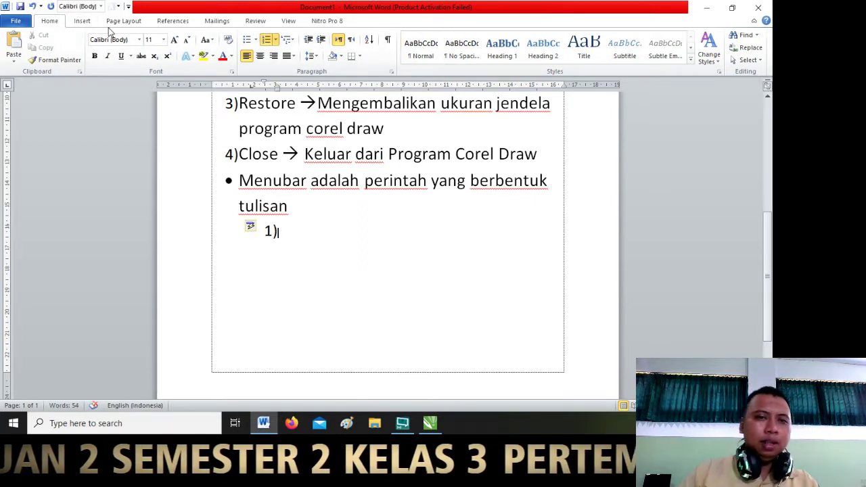
left_click(163, 39)
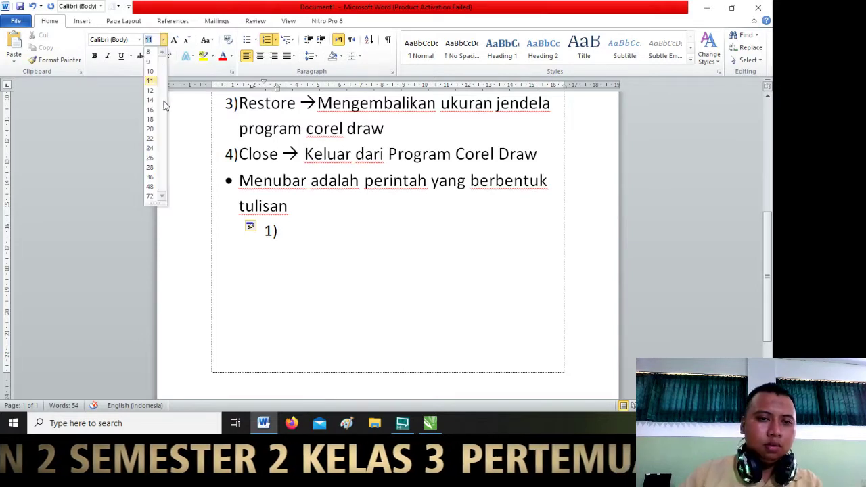
left_click(151, 148)
type("Menu")
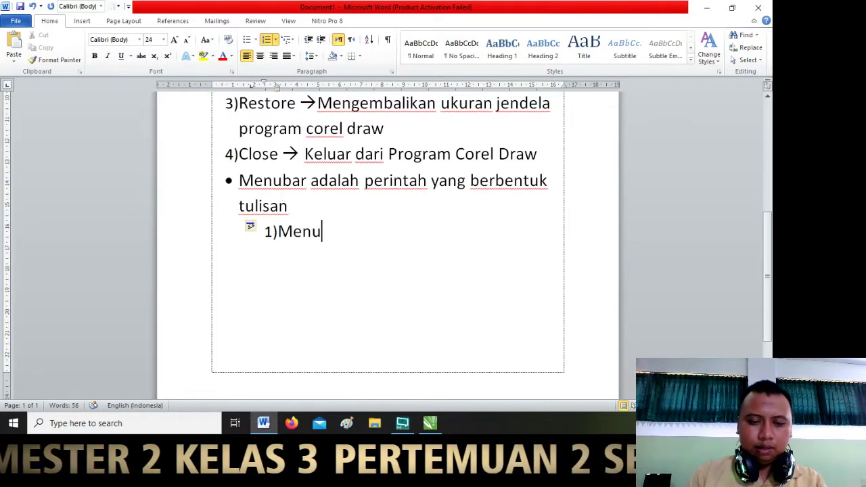
type(" file")
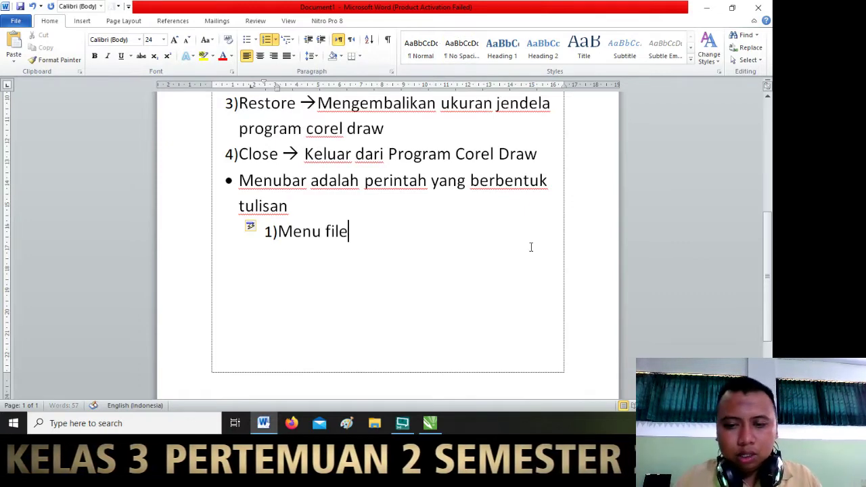
Switch to CorelDRAW to examine the commands under File and Edit, and return to the Word notes.
left_click(430, 423)
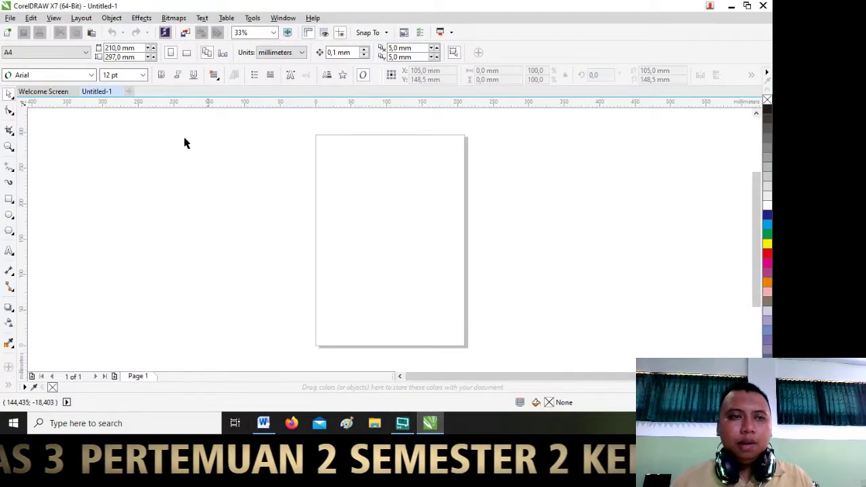
left_click(10, 18)
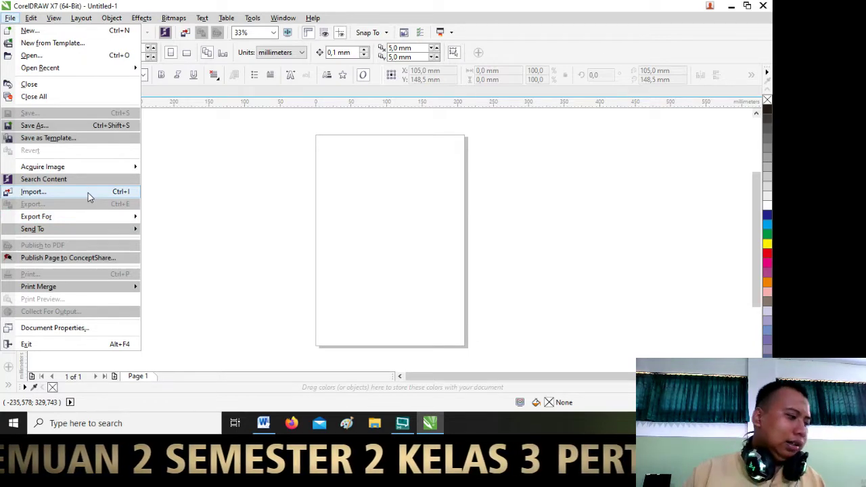
mouse_move(31, 18)
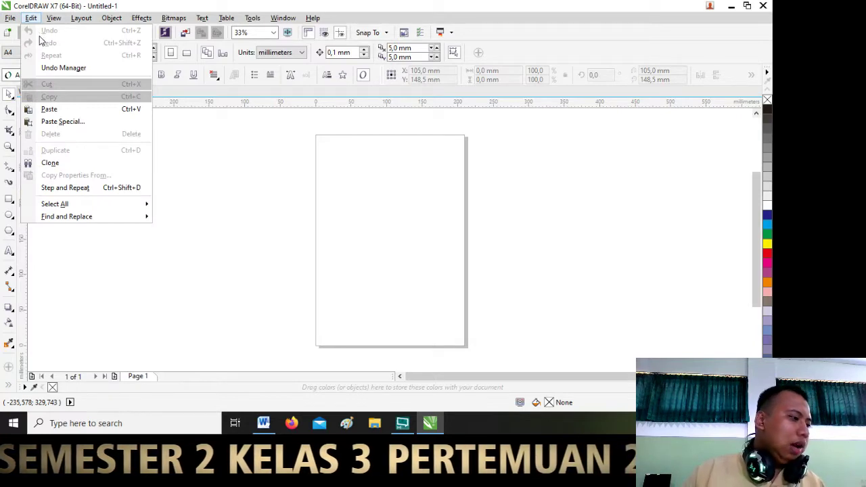
mouse_move(101, 203)
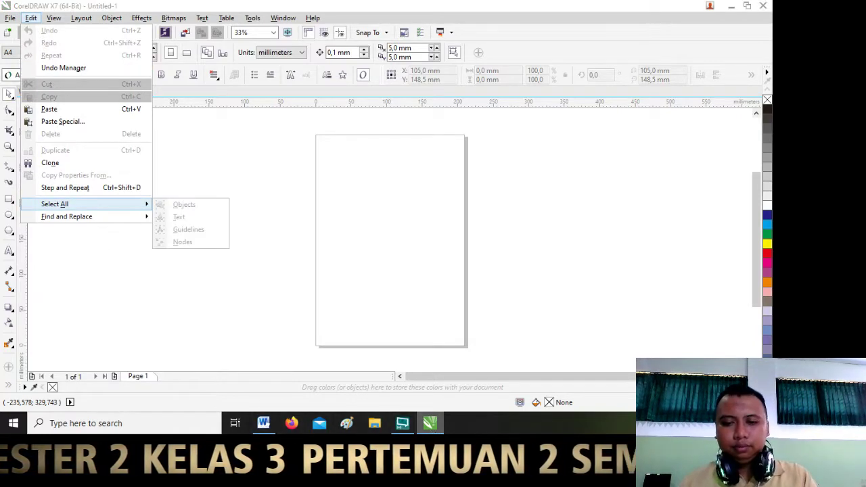
key("alt+Tab")
Add an indented line reading "New → Membuat Dokumen baru" below the Menu file item.
double_click(303, 259)
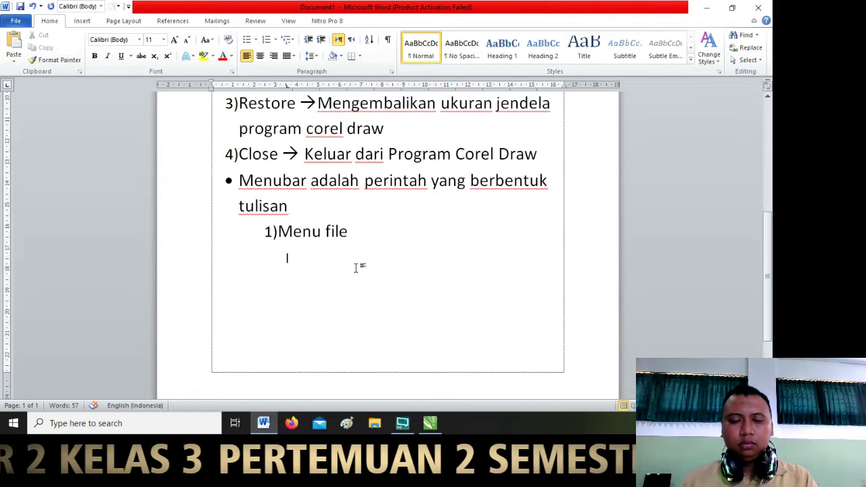
type("Ne")
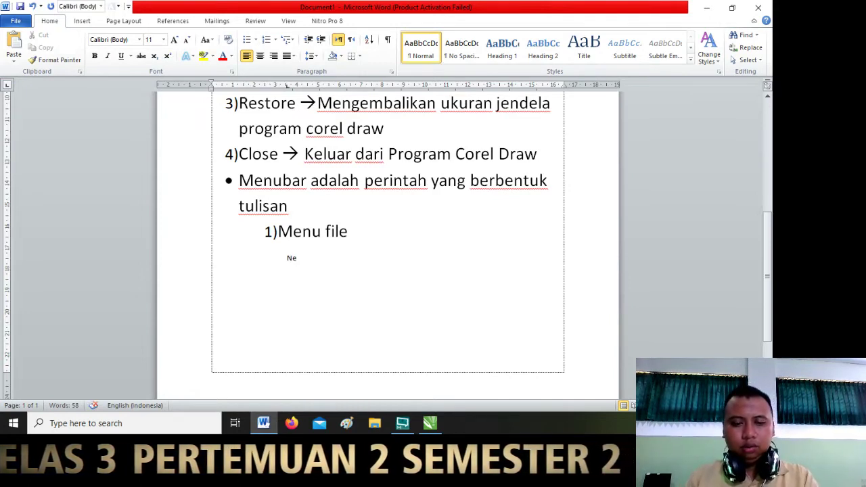
type("w --")
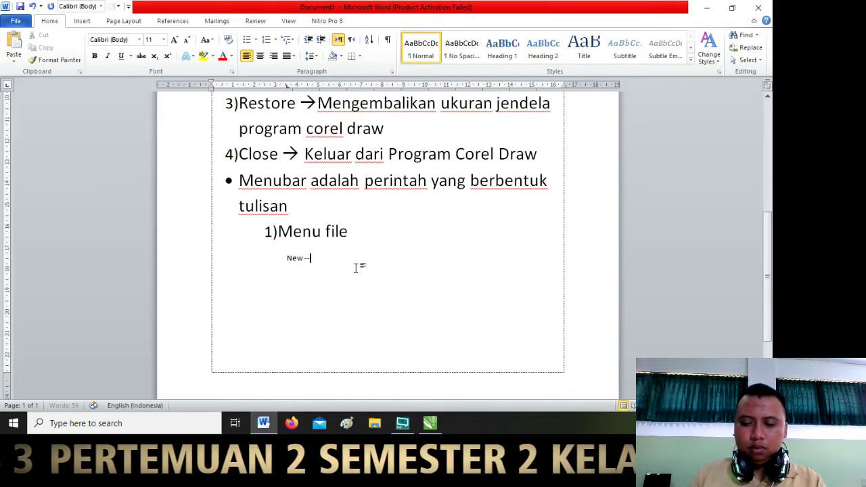
key("BackSpace")
key("BackSpace")
type("→ M")
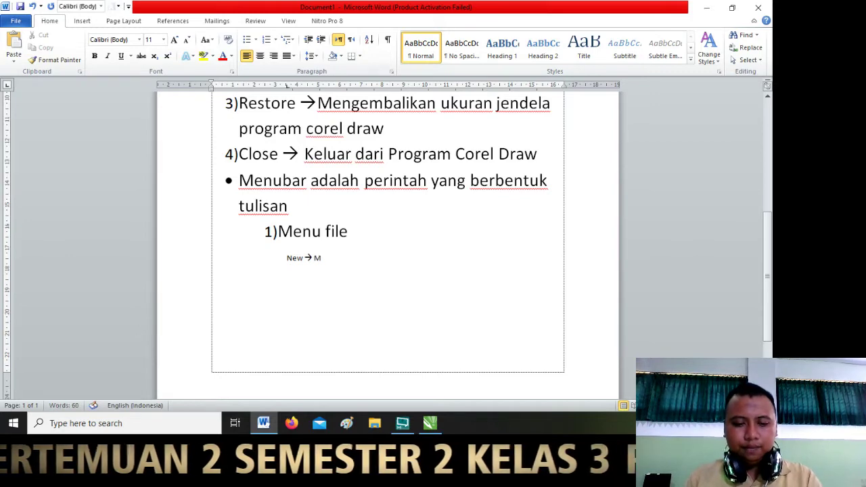
type("embuat Do")
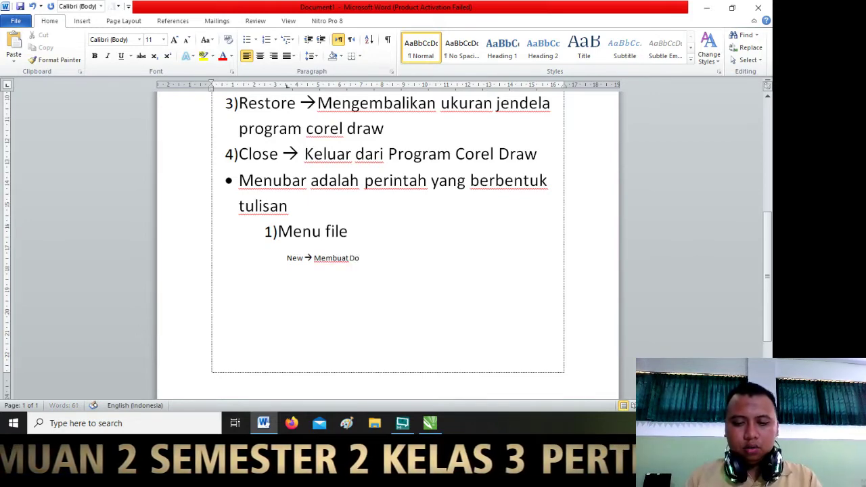
type("kumen baru")
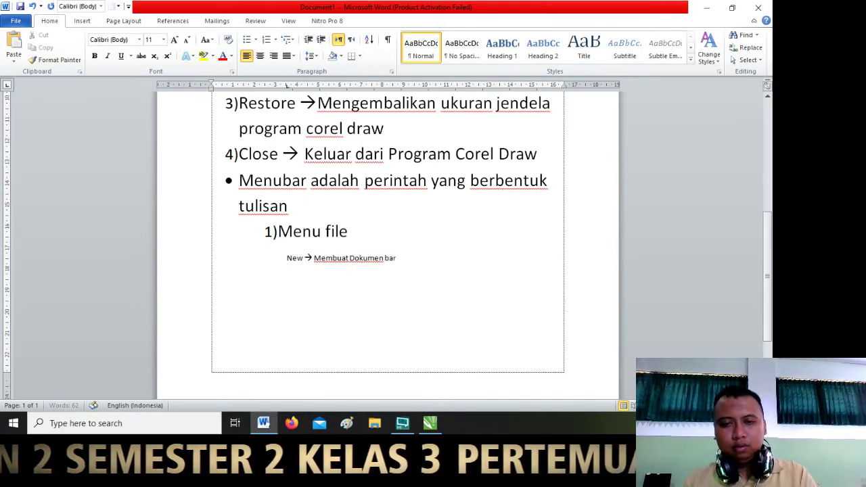